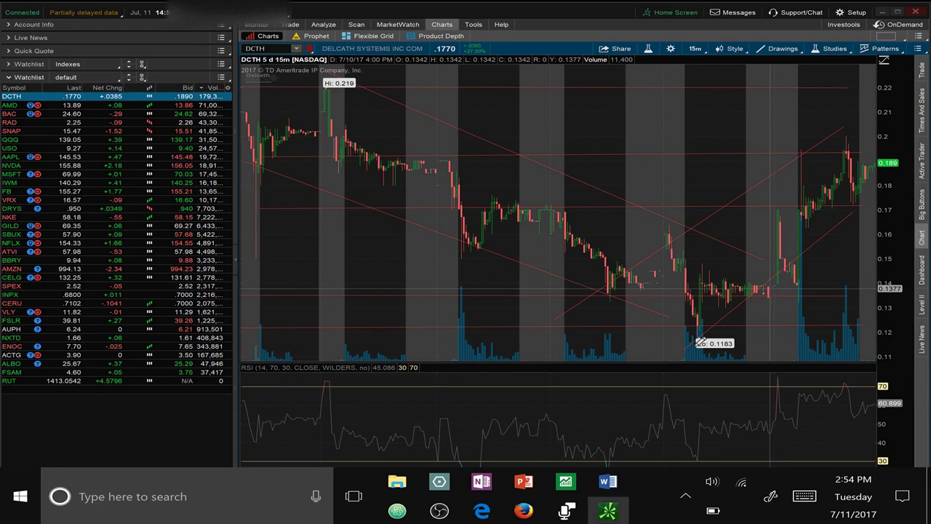
Measure DCTH price moves on the five-day chart, including the jump from 0.14 to 0.219
{"action": "left_click_drag", "start_coordinate": [777, 291], "coordinate": [491, 198]}
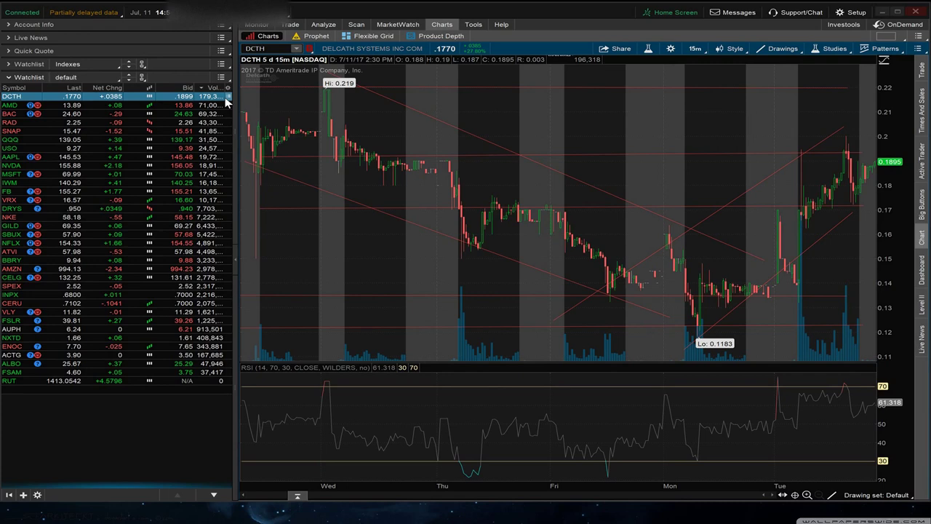
{"action": "left_click_drag", "start_coordinate": [225, 104], "coordinate": [554, 254]}
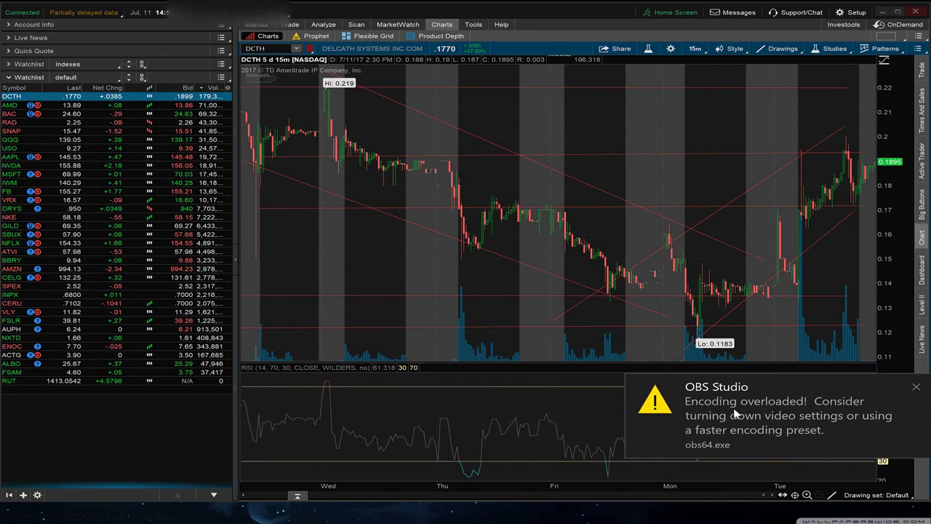
{"action": "left_click", "coordinate": [918, 385]}
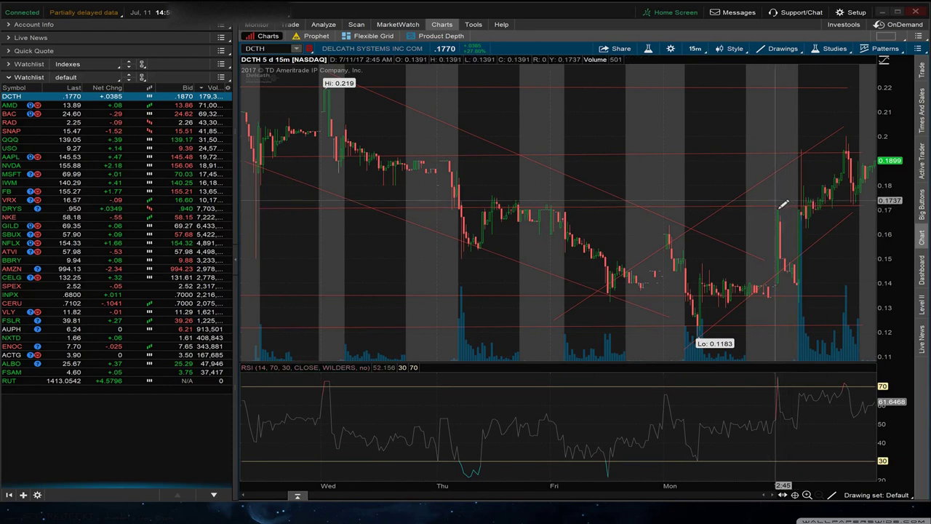
{"action": "left_click_drag", "start_coordinate": [779, 201], "coordinate": [786, 91]}
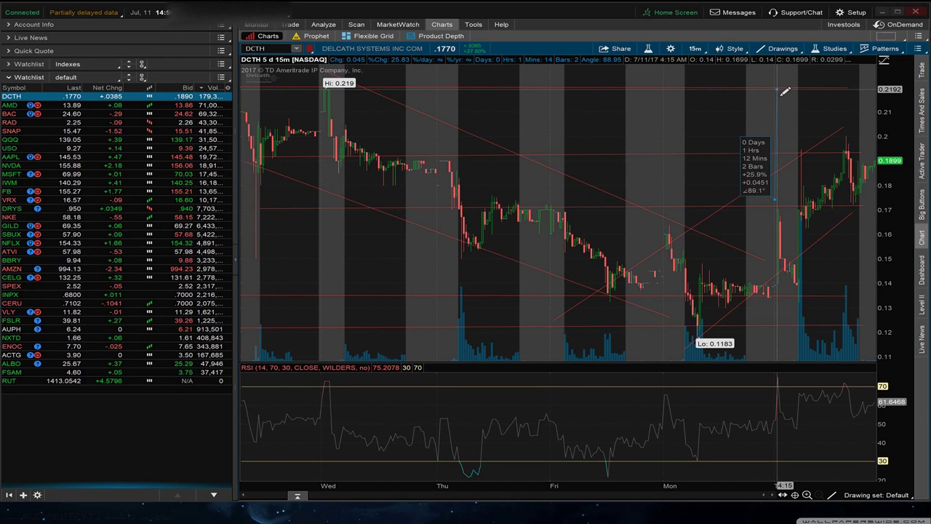
{"action": "key", "text": "Escape"}
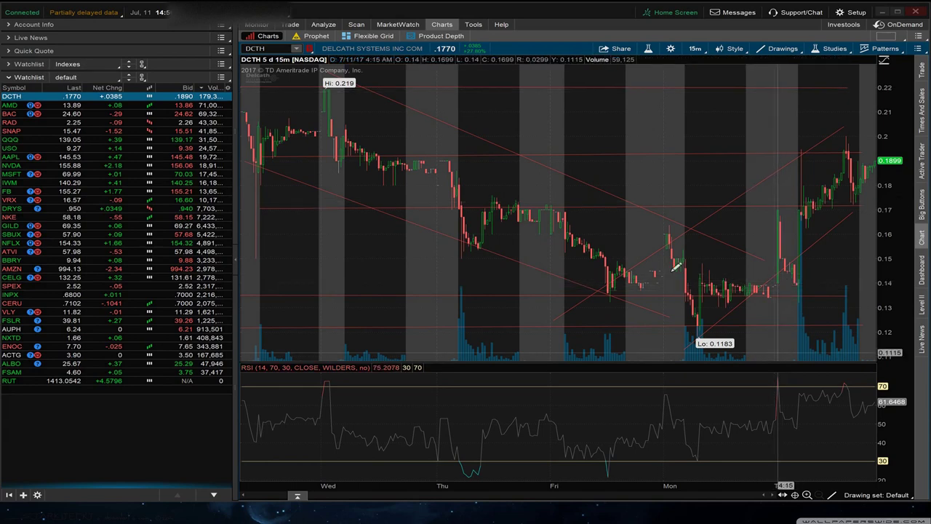
Switch the chart time frame to 1 Y : D, one year of daily bars
{"action": "left_click", "coordinate": [697, 51]}
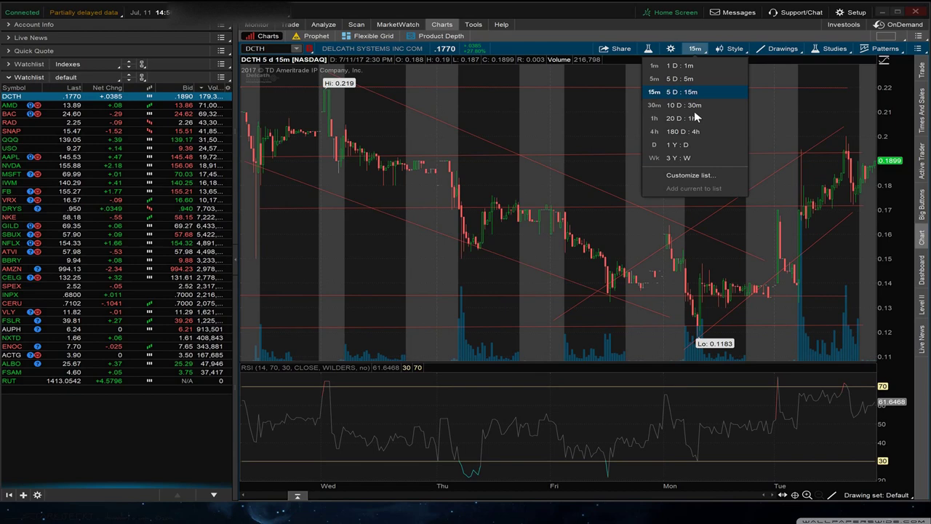
{"action": "left_click", "coordinate": [683, 151]}
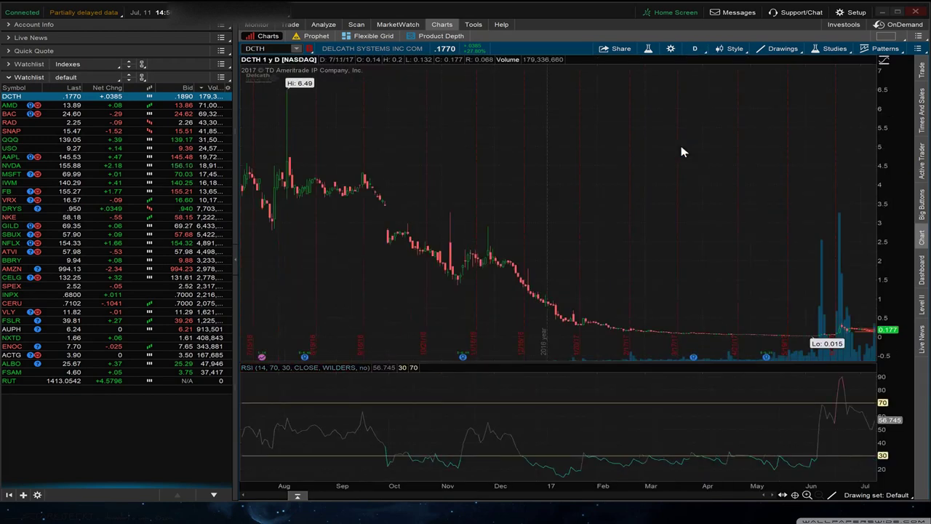
{"action": "left_click", "coordinate": [695, 51]}
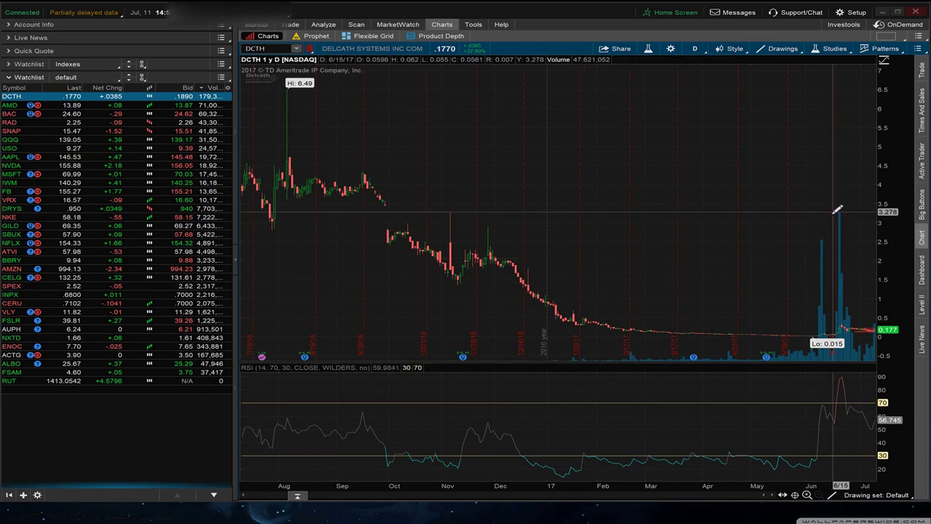
Draw a horizontal resistance line at about 2.32 from late August across to June
{"action": "left_click_drag", "start_coordinate": [833, 211], "coordinate": [833, 356]}
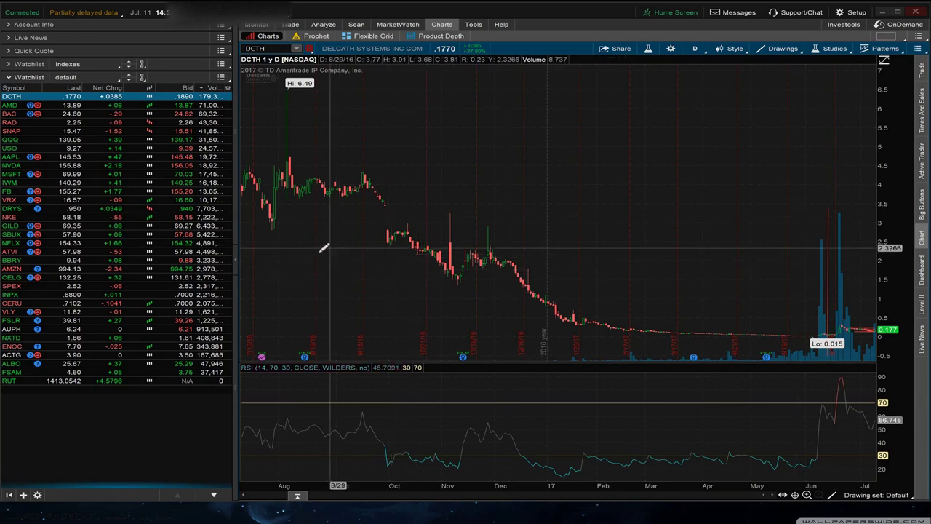
{"action": "left_click_drag", "start_coordinate": [281, 250], "coordinate": [815, 249]}
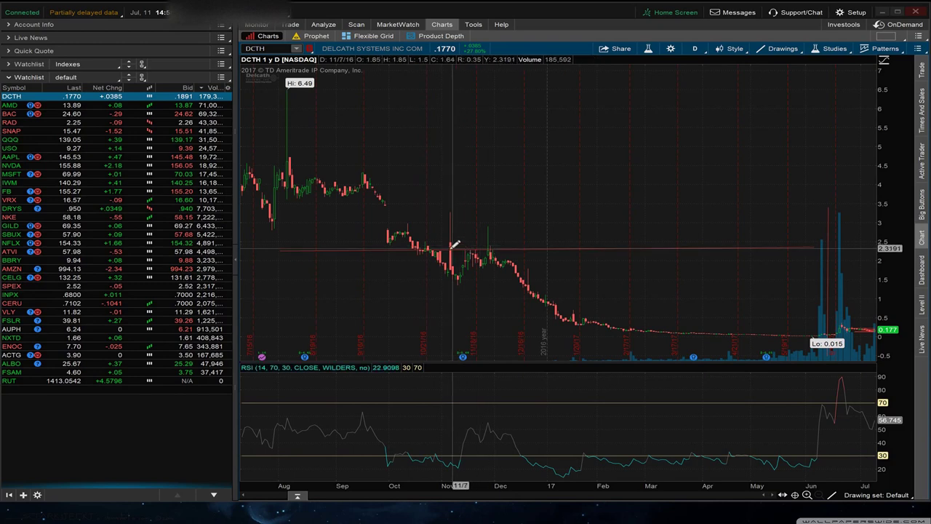
Anchor the 2.32 line and draw a 4.6 line from the August high to the right edge
{"action": "left_click", "coordinate": [451, 249]}
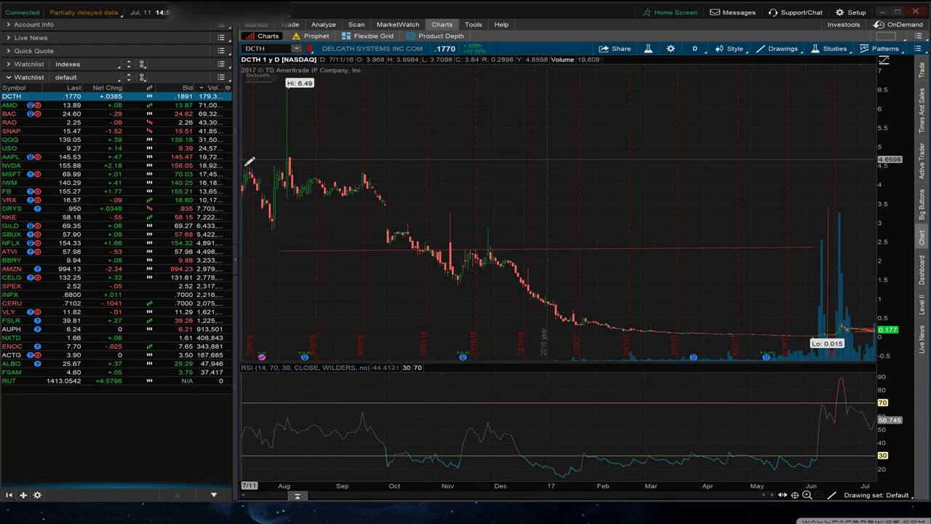
{"action": "left_click", "coordinate": [250, 161]}
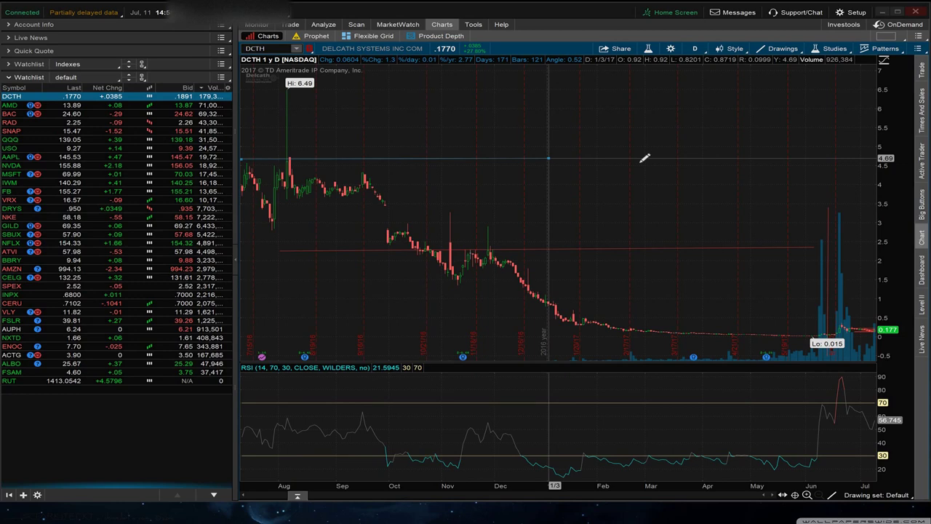
{"action": "left_click", "coordinate": [882, 163]}
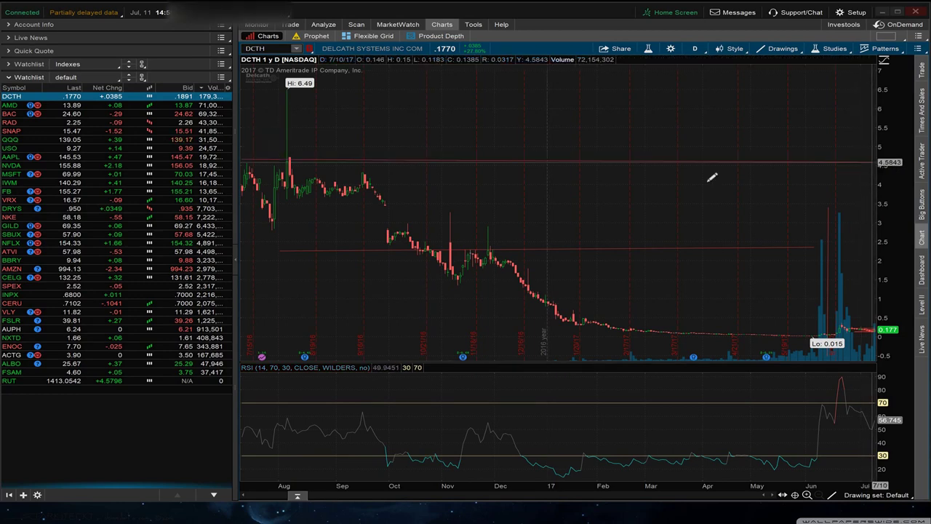